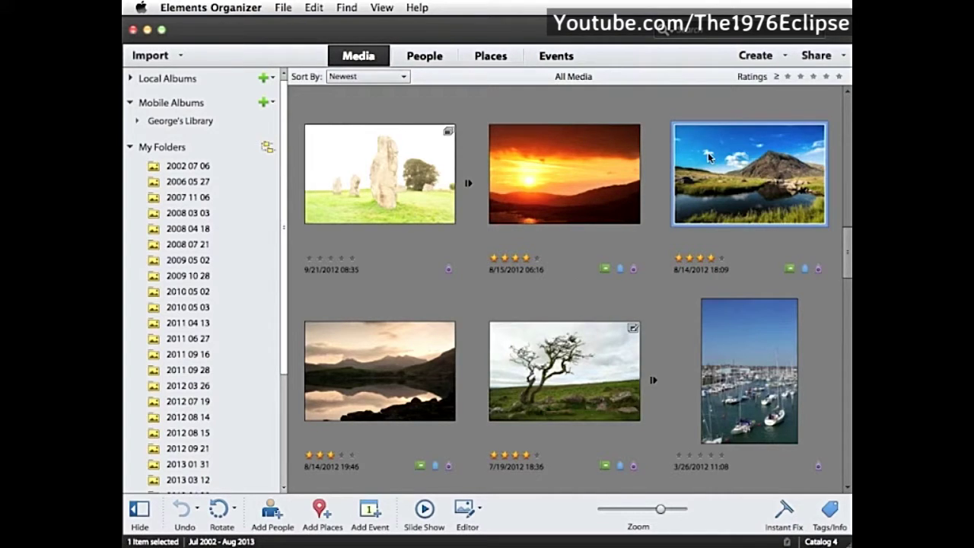
Step: Send the mountain lake photo to the Editor with Edit > Edit with Photoshop Elements Editor
left_click(313, 7)
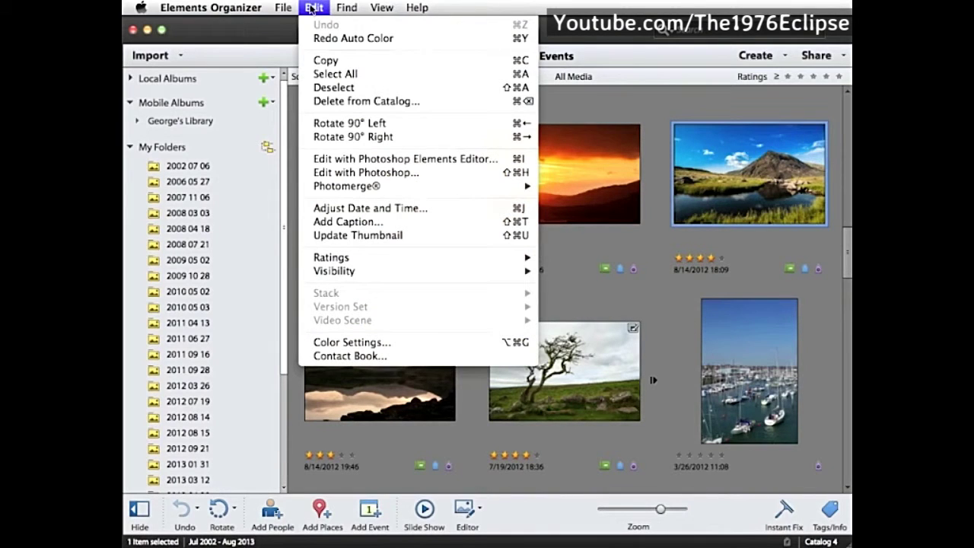
left_click(346, 160)
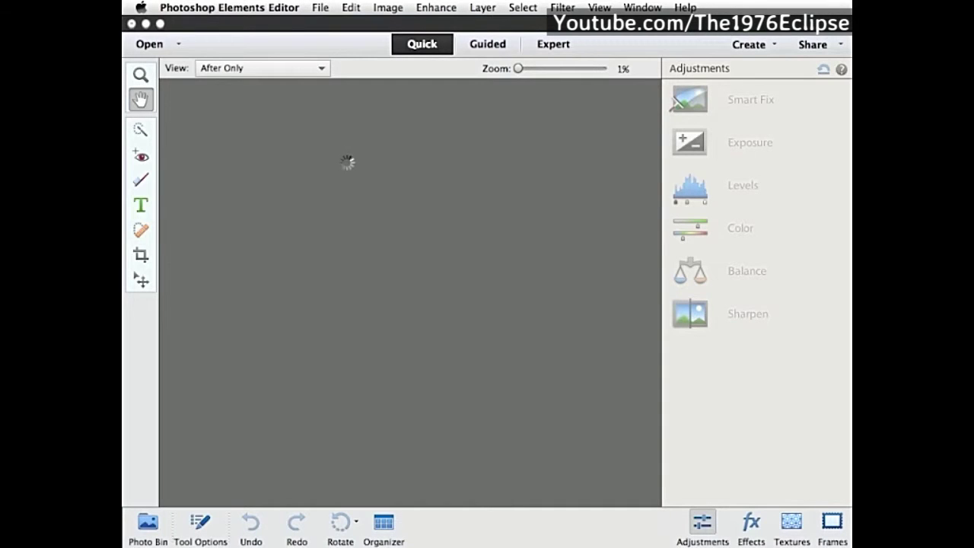
Step: Apply the black-and-white quick effect from the Effects panel to the mountain lake photo
left_click(750, 523)
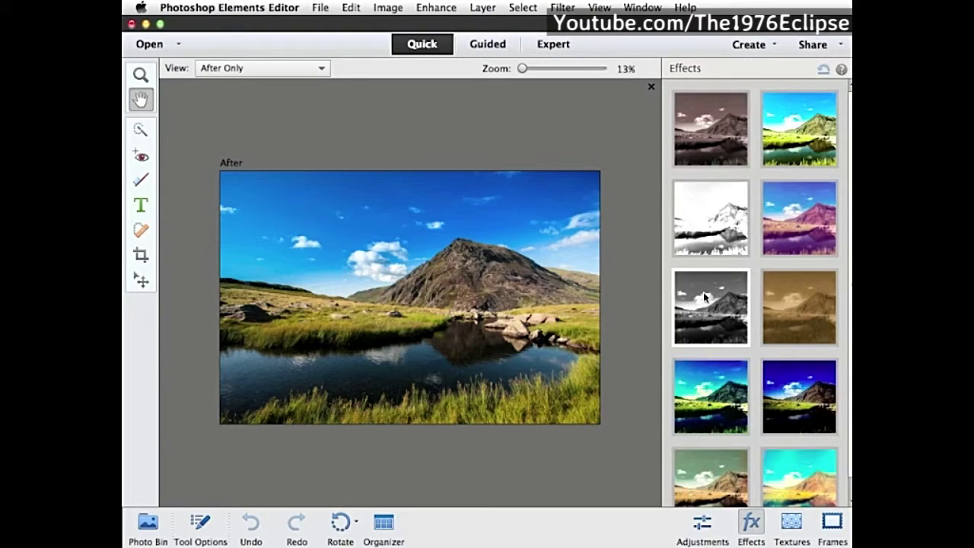
left_click(705, 297)
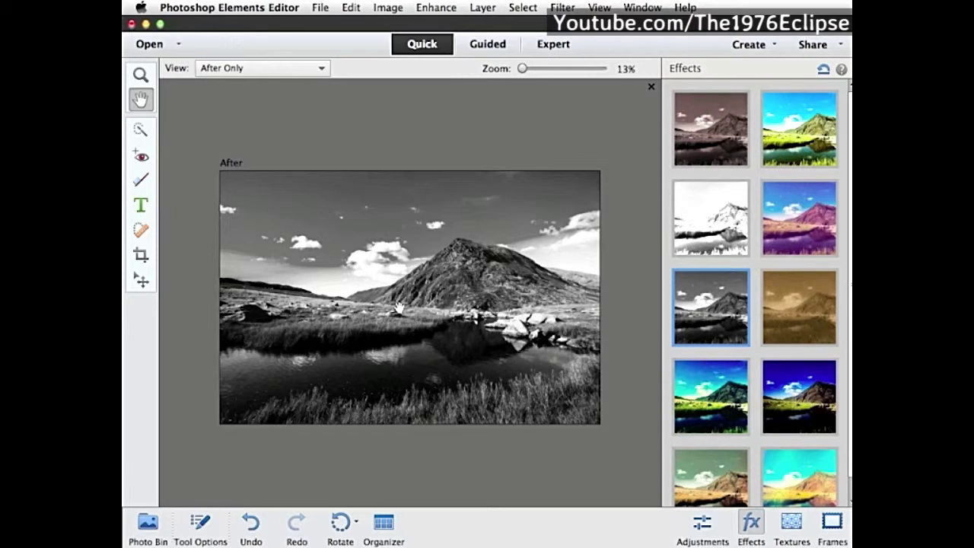
left_click(350, 7)
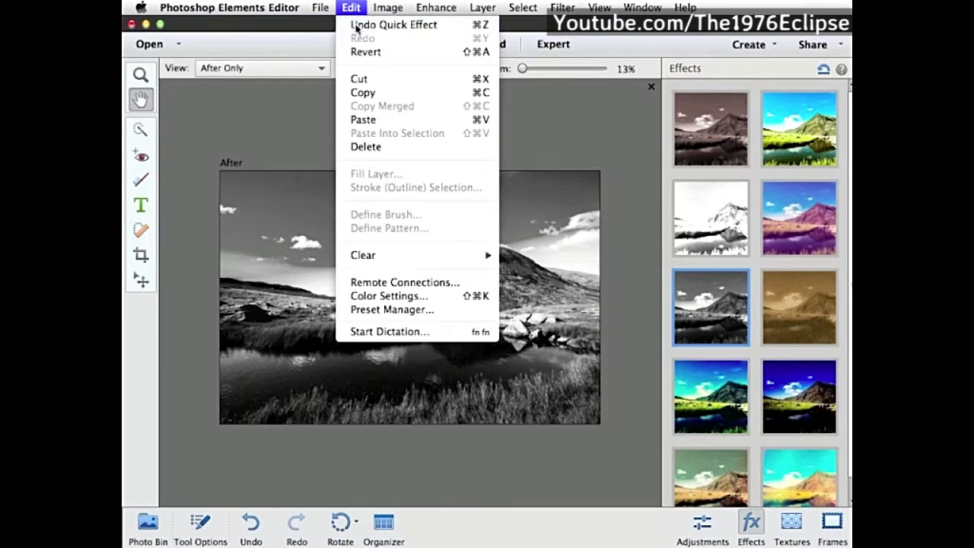
Step: Undo the quick effect to restore full colour and switch to Expert mode
left_click(357, 24)
left_click(545, 44)
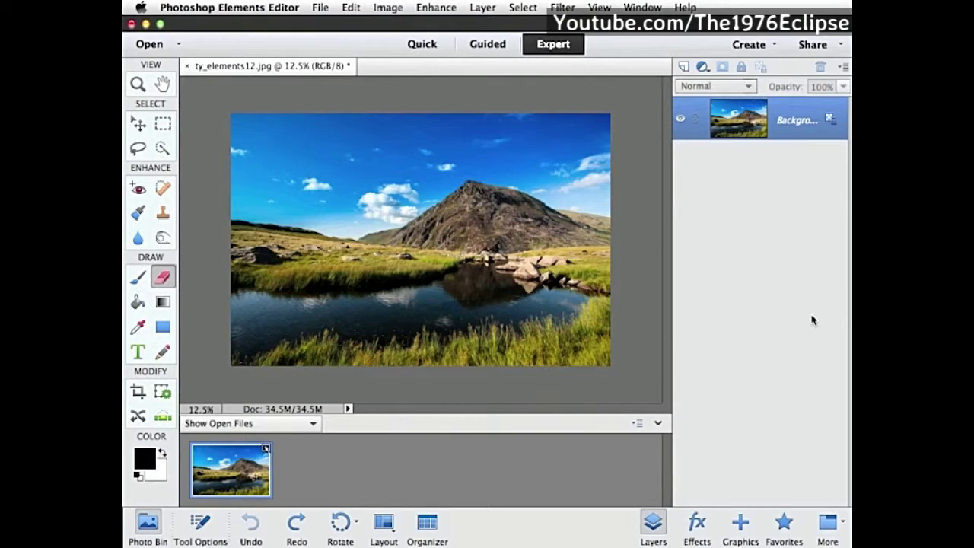
left_click(431, 9)
mouse_move(455, 160)
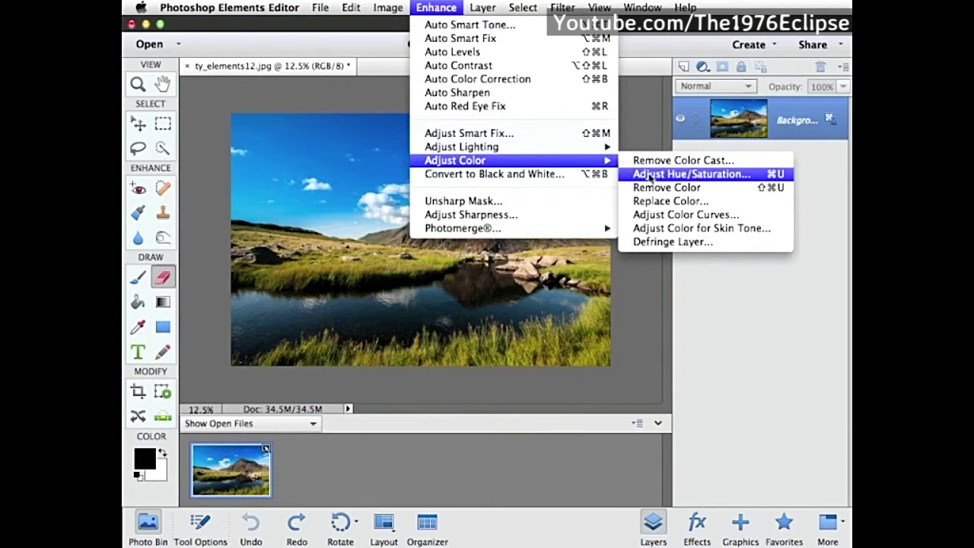
left_click(665, 188)
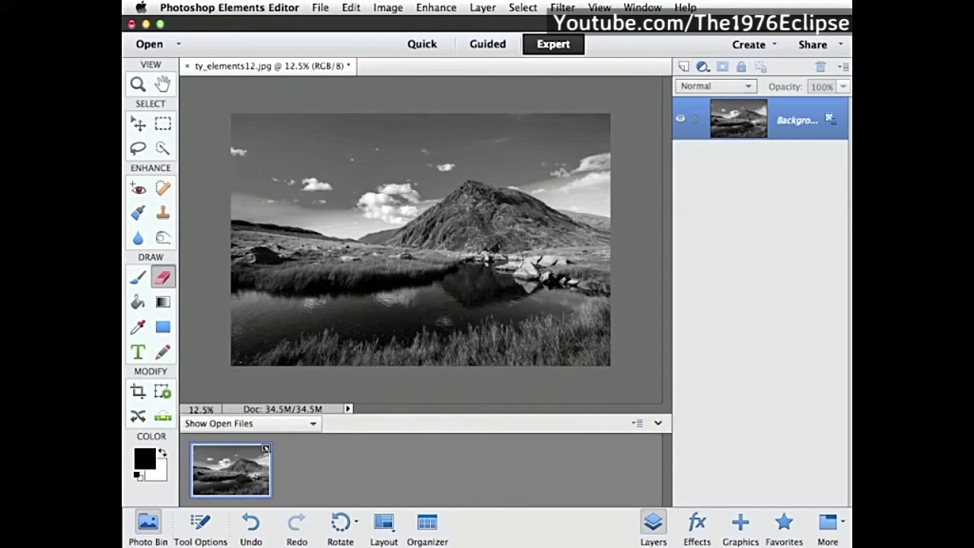
left_click(352, 8)
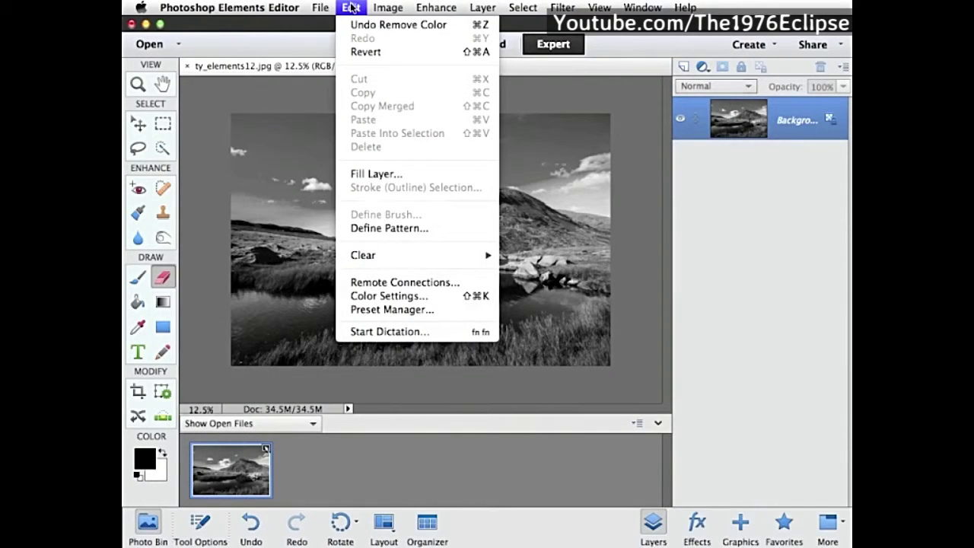
left_click(358, 24)
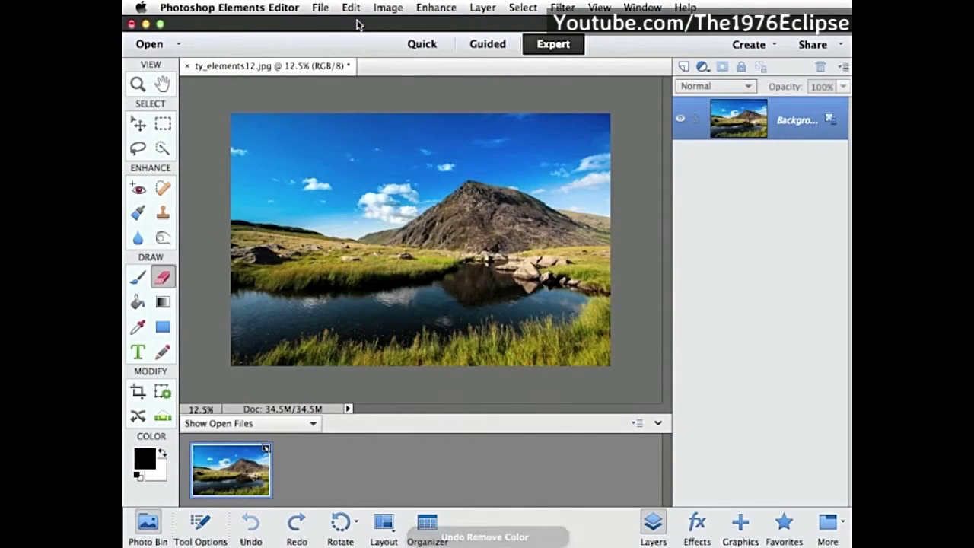
left_click(428, 9)
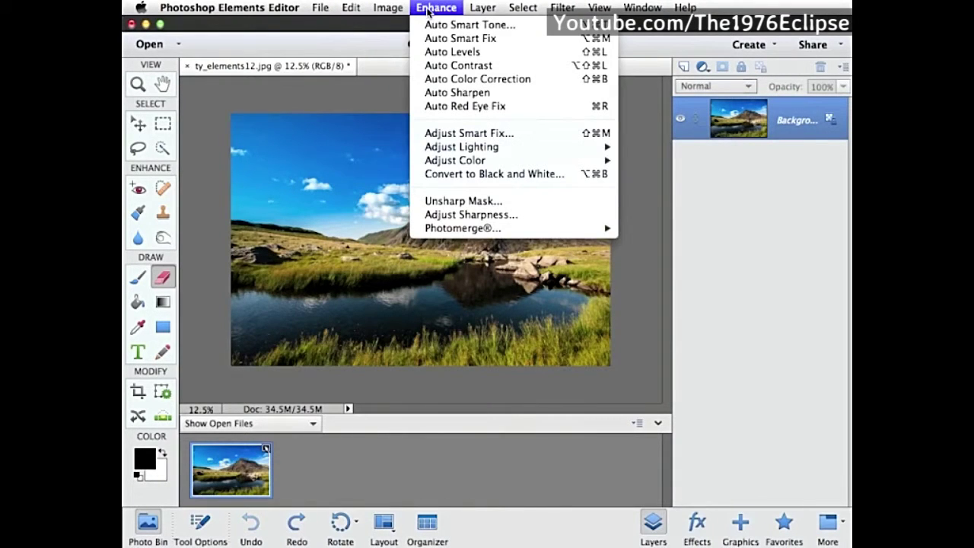
Step: Open Enhance > Convert to Black and White and preview the Portraits style
left_click(491, 174)
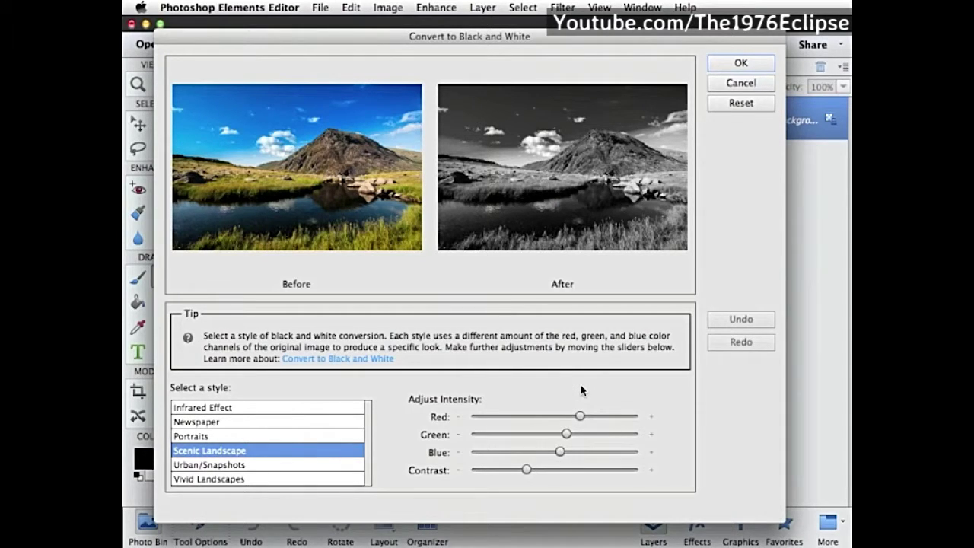
left_click(244, 435)
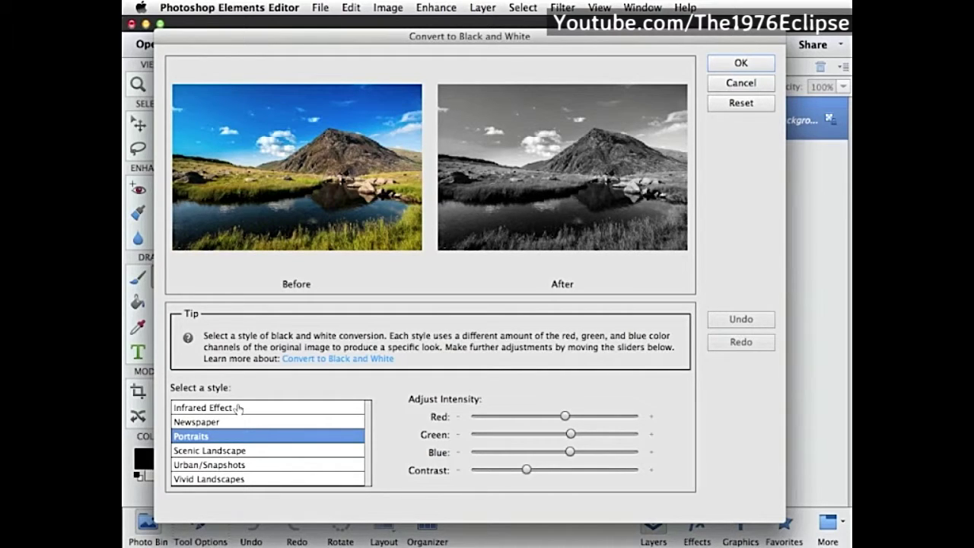
Step: Choose the Infrared Effect style and confirm the black-and-white conversion with OK
left_click(238, 408)
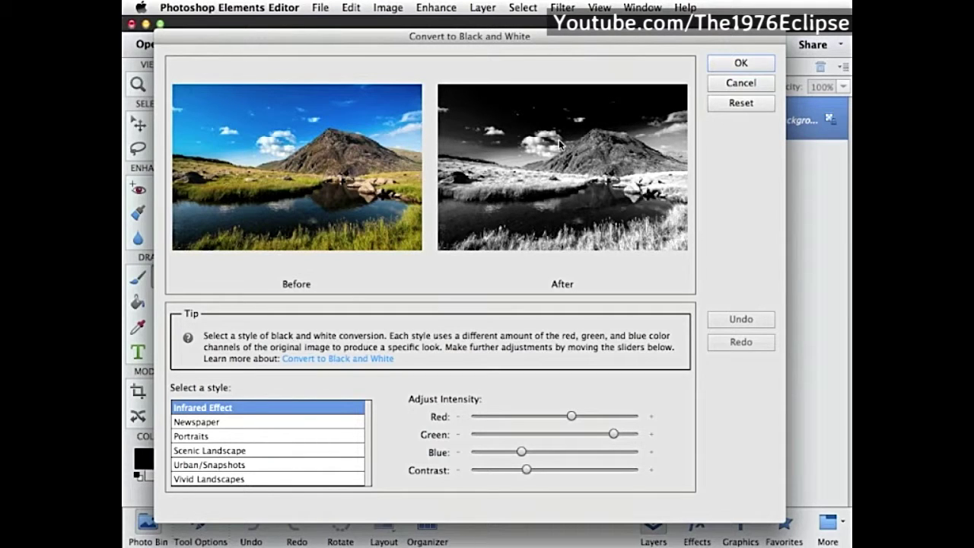
mouse_move(562, 144)
left_click(737, 64)
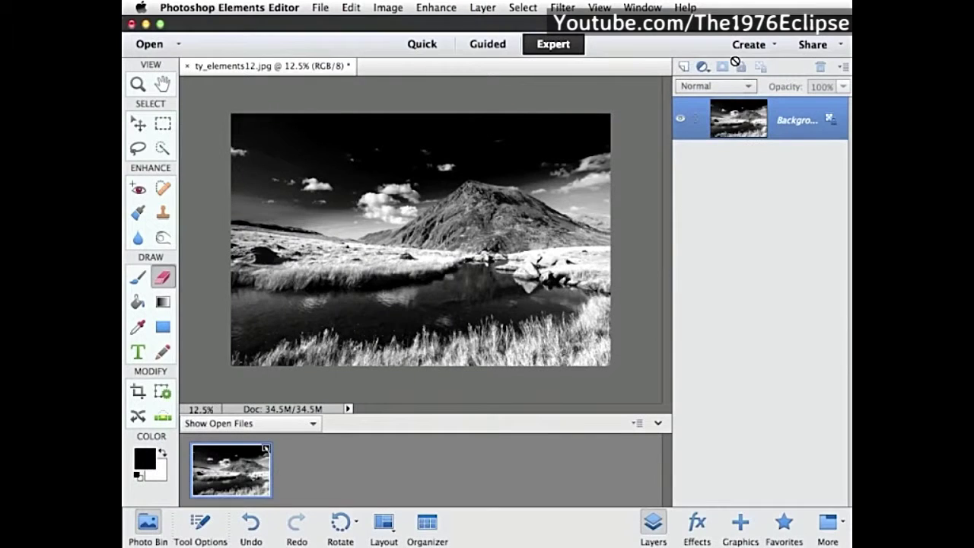